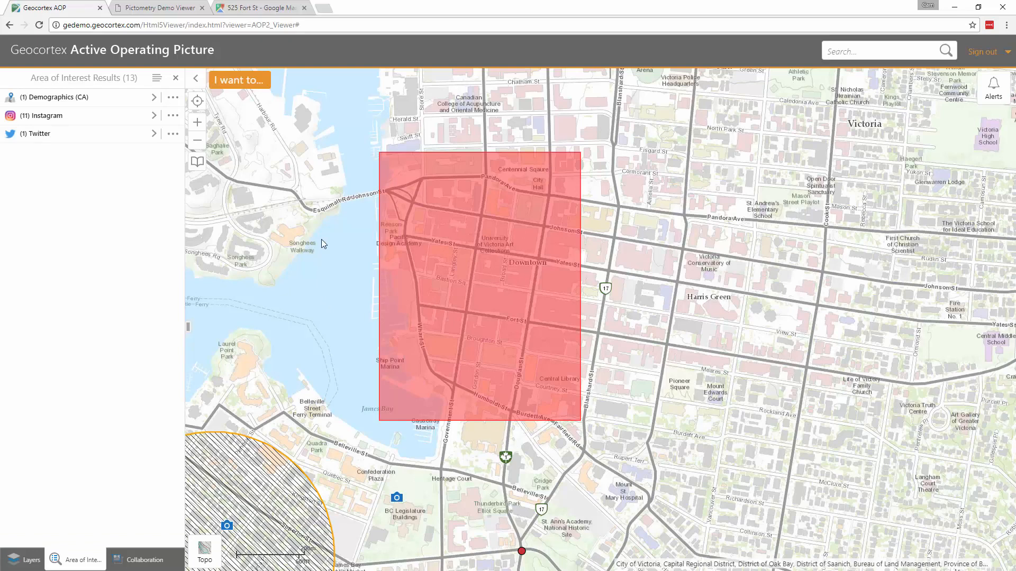
Arrange the two viewer sessions side by side and close the Area of Interest results in the first one
key(super+Left)
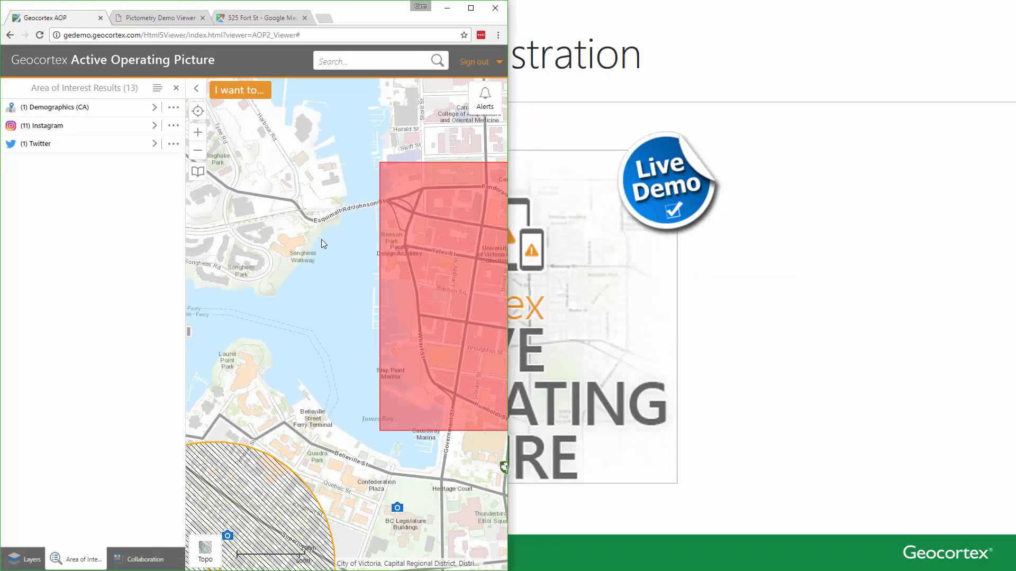
key(alt+Tab)
key(alt+Tab)
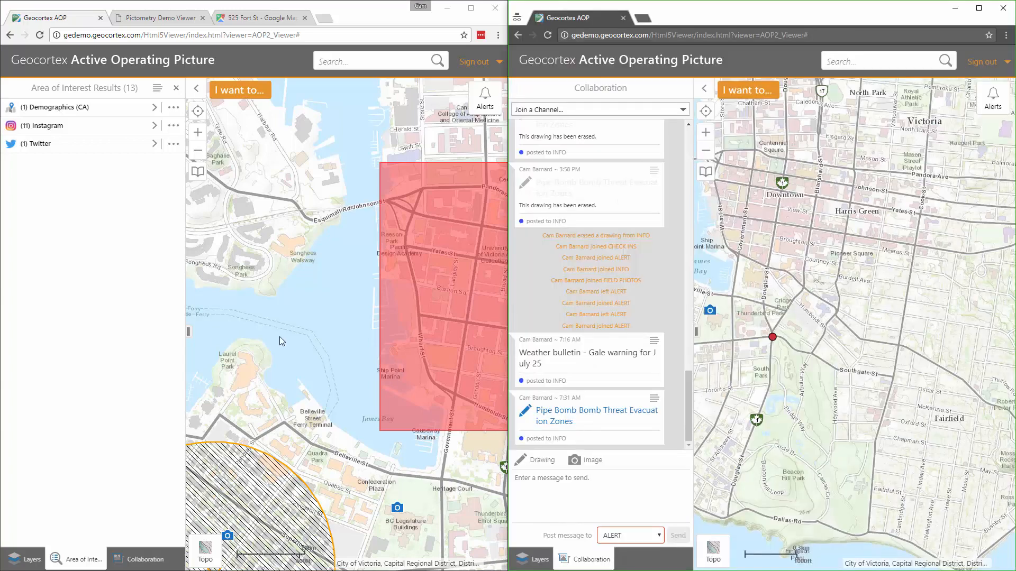
click(179, 96)
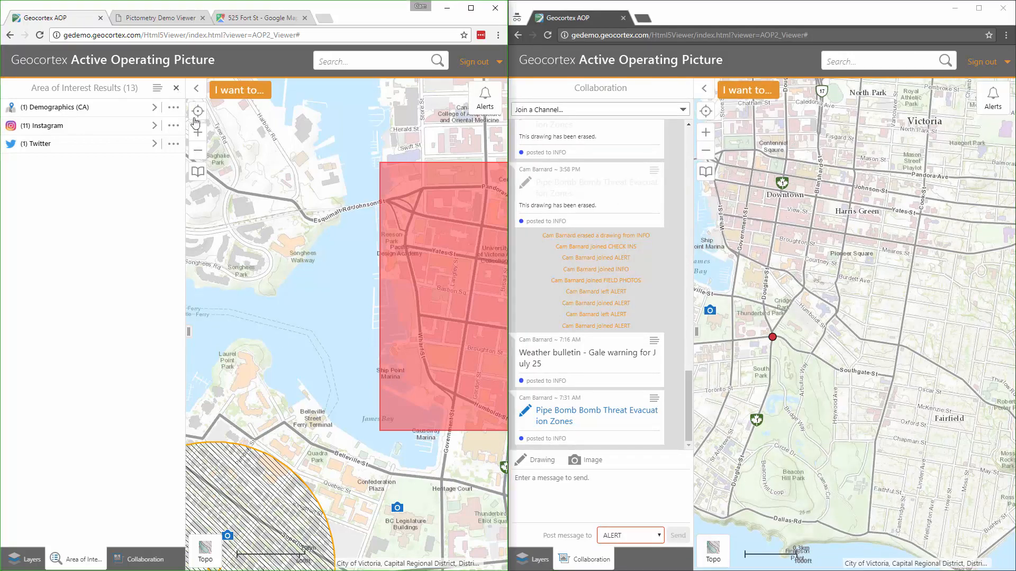
drag(467, 388, 313, 395)
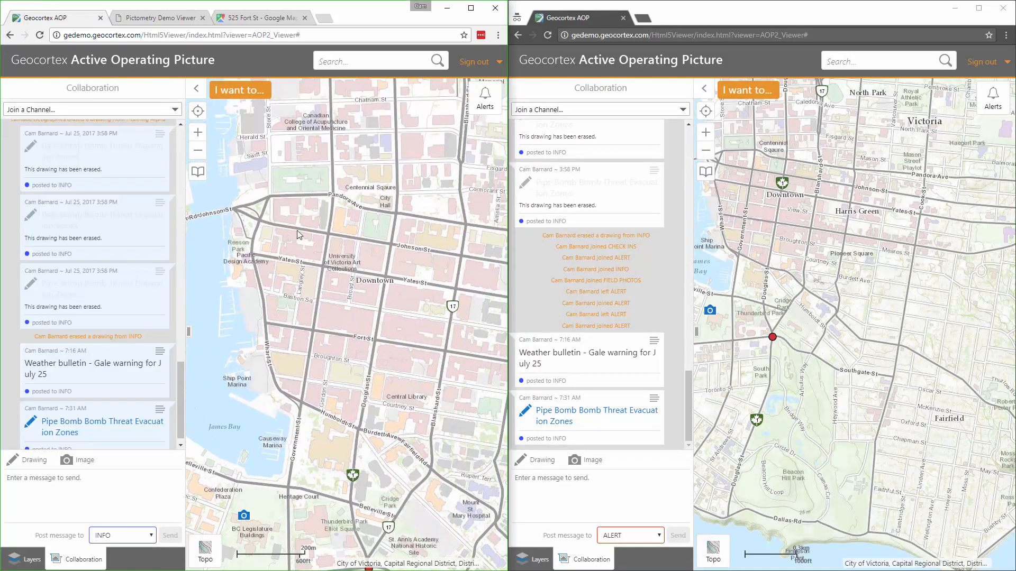
click(501, 62)
click(501, 64)
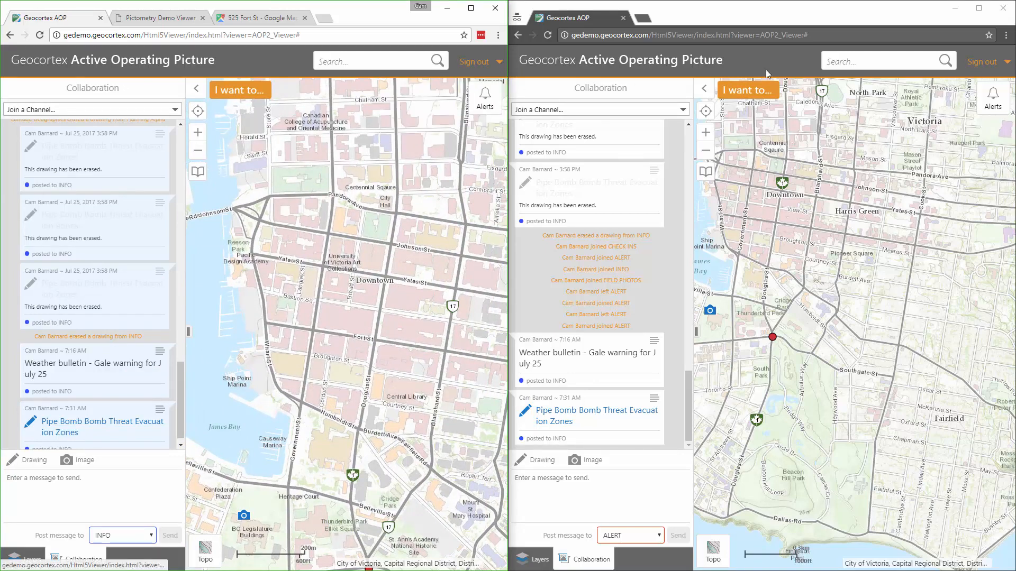
click(1007, 63)
click(1009, 62)
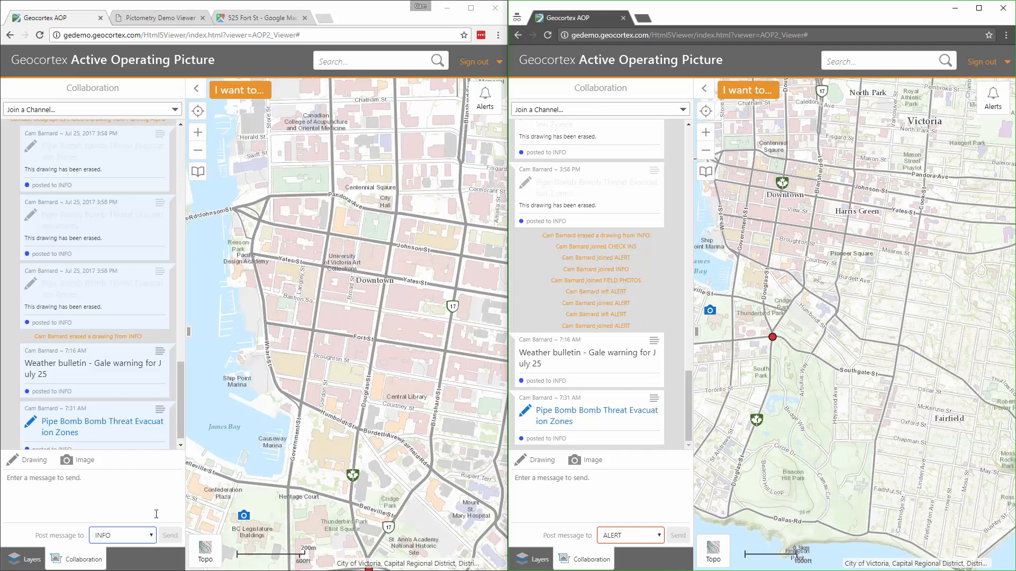
Set the first session's messages to post to the Planning Alpha channel
click(129, 536)
click(129, 536)
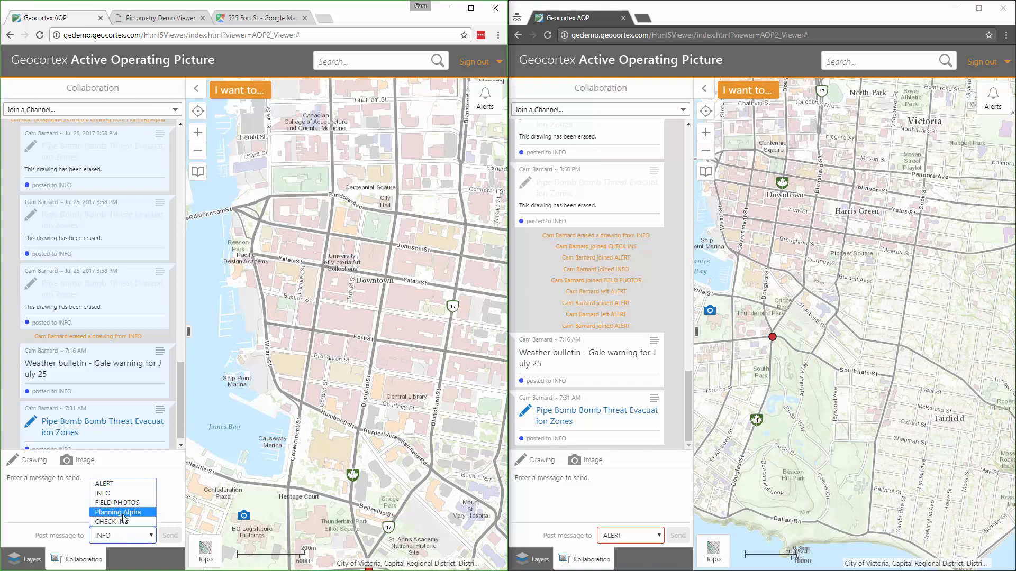
click(123, 513)
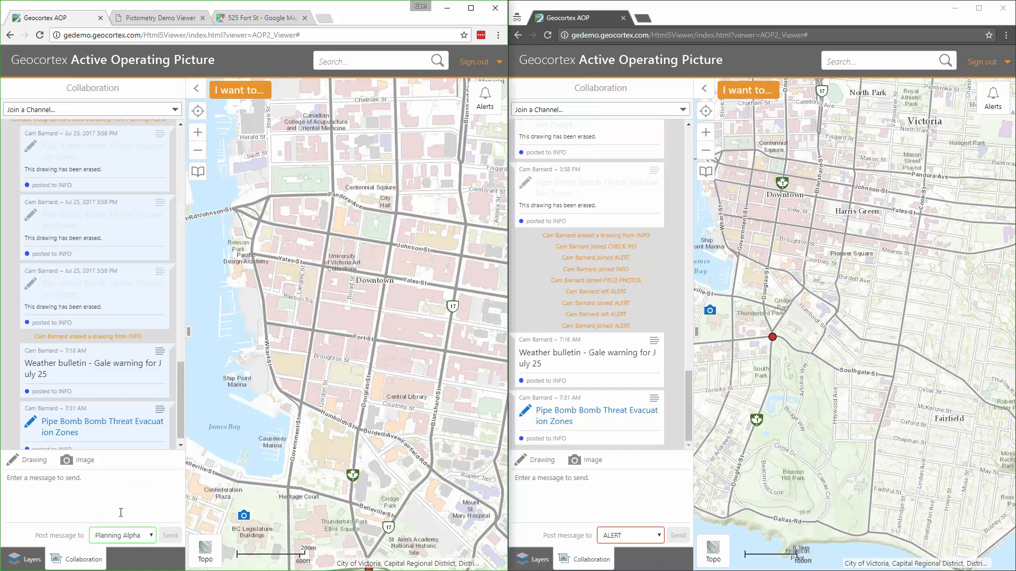
click(110, 487)
Join the Planning Alpha channel in the second session
click(628, 535)
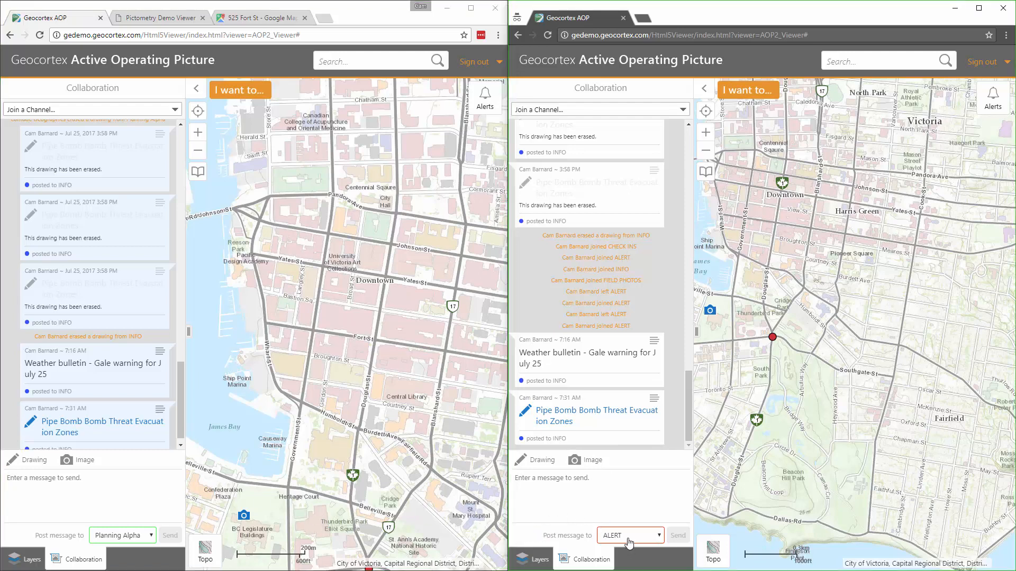
click(604, 112)
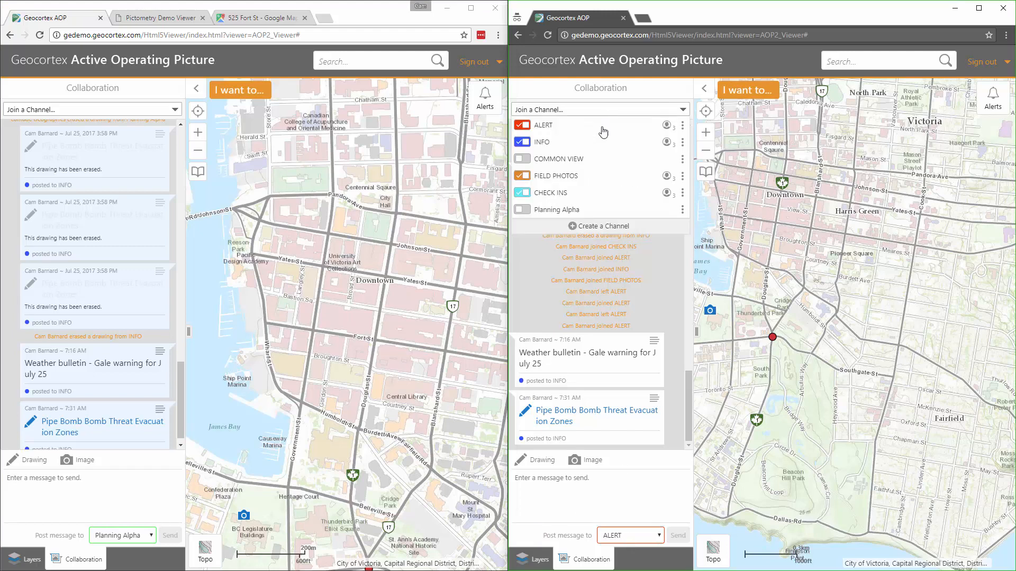
click(558, 212)
click(603, 109)
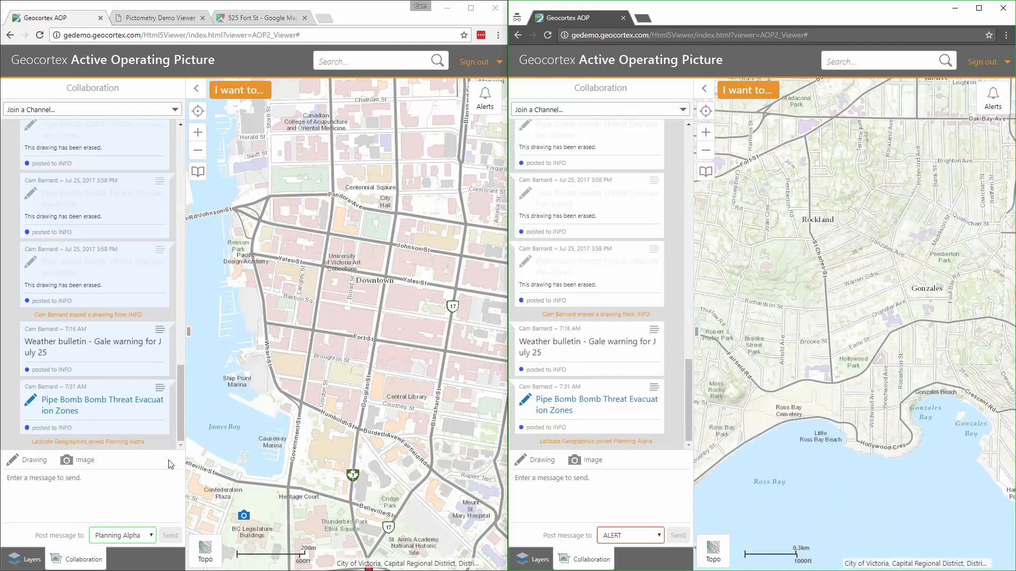
In Planning Alpha, ask from the first session whether the colleague is there, and answer "Ya I'm here" from the second session
click(90, 498)
text(Y)
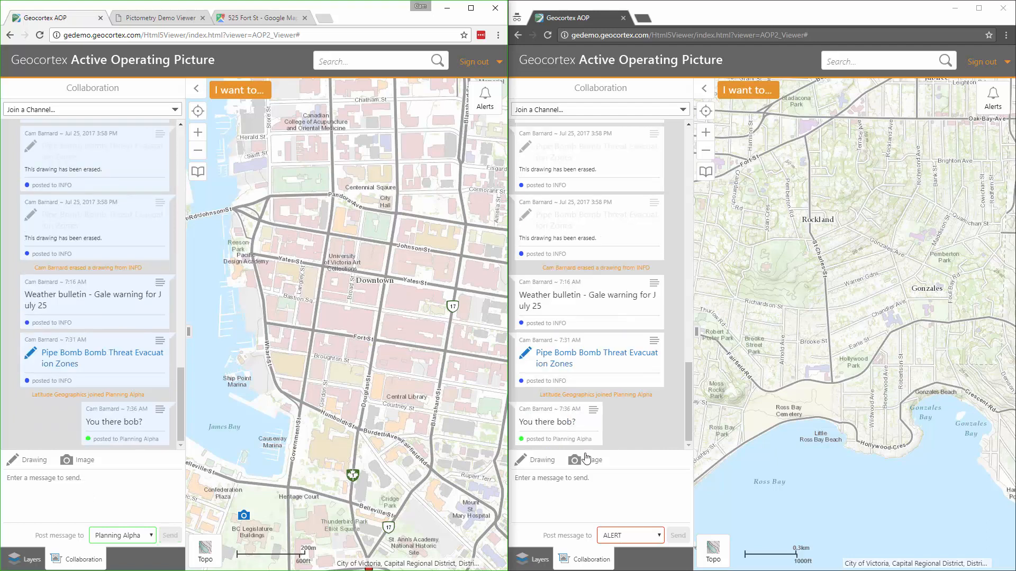
click(629, 539)
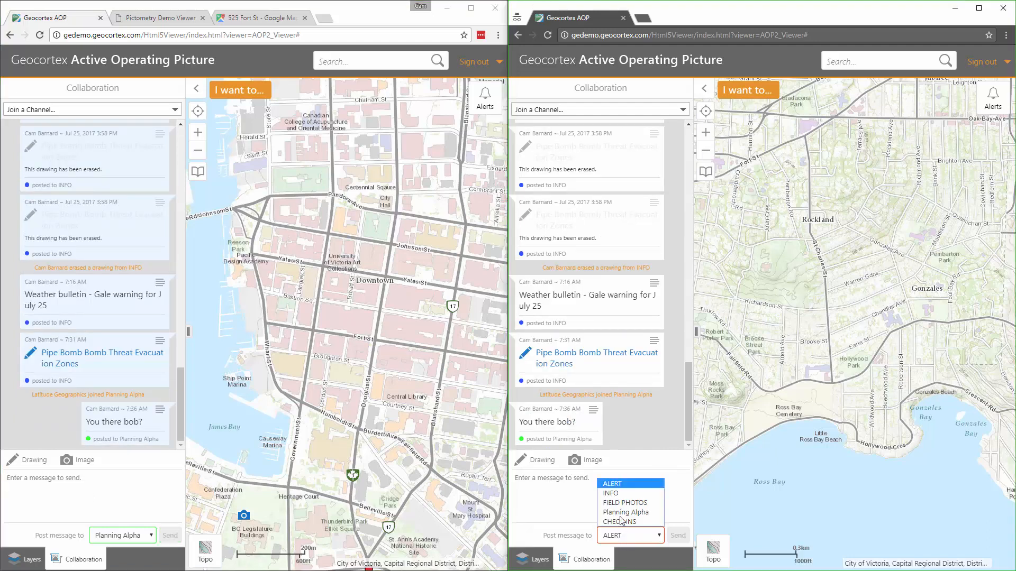
click(608, 511)
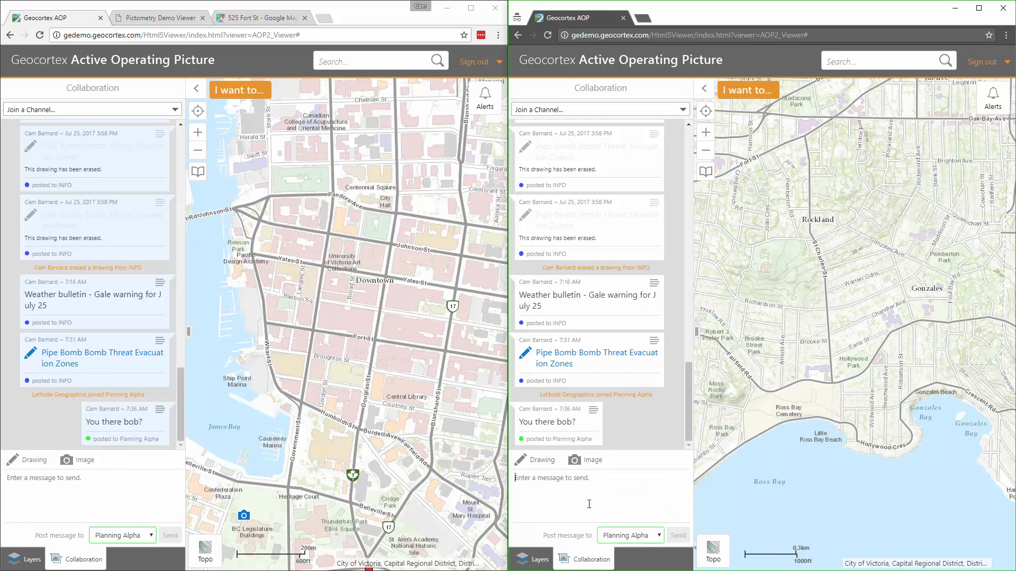
click(589, 504)
text(Ya I'm)
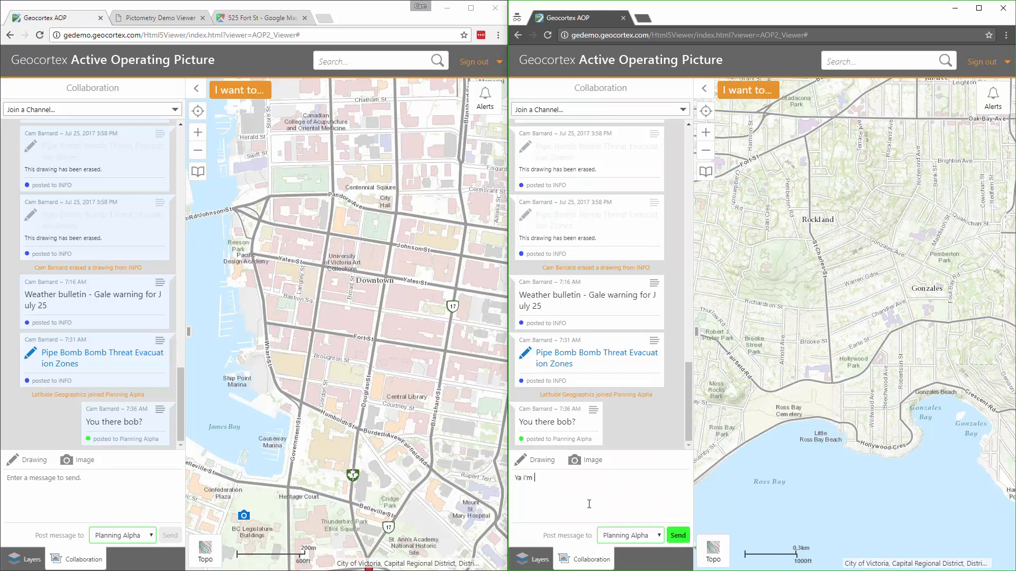
text( here)
key(Return)
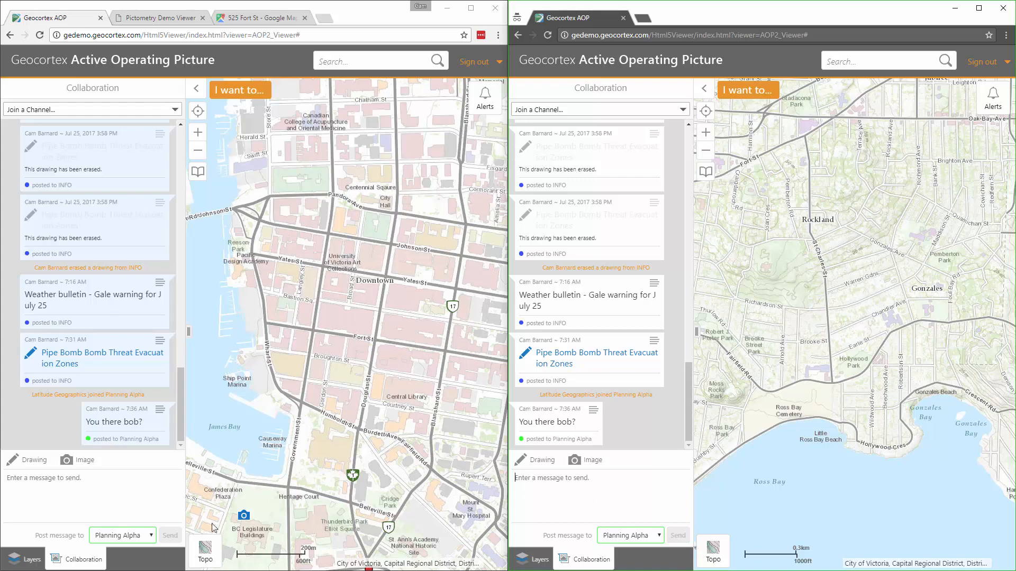
Circle the area around Wharf St and Courtney St with a freehand drawing and post it to Planning Alpha with "Any activity in this zone?"
click(30, 460)
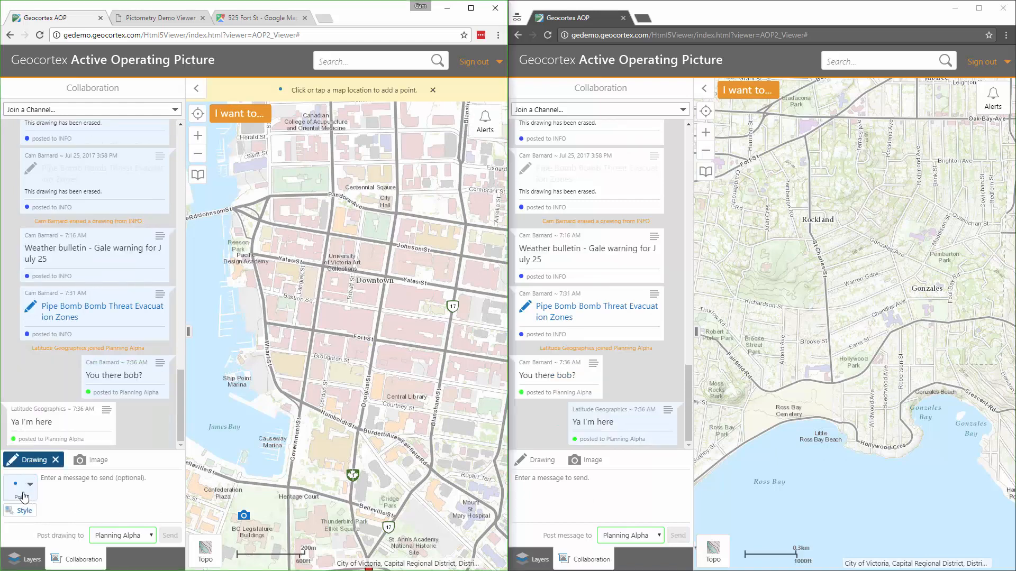
click(24, 490)
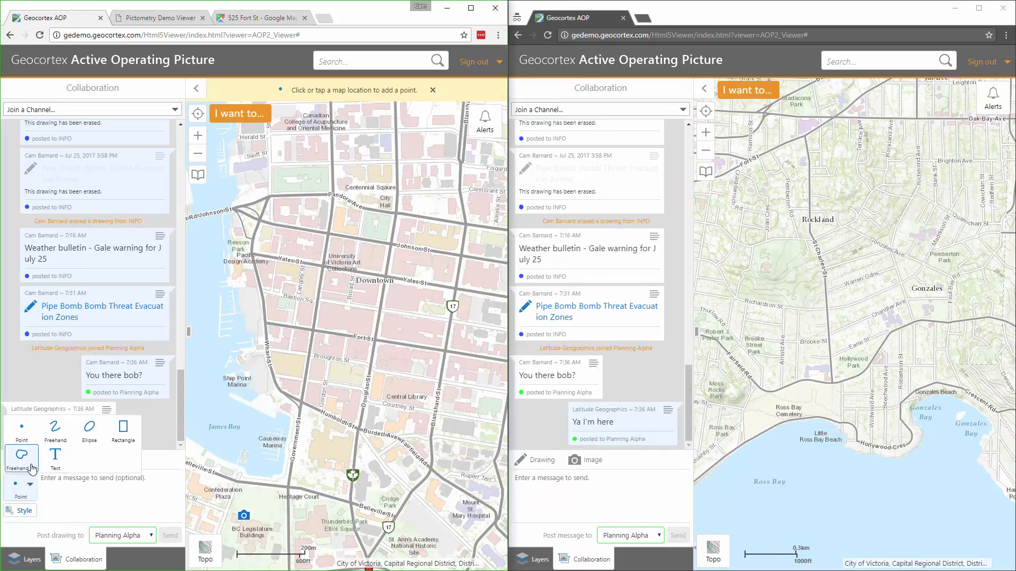
click(55, 433)
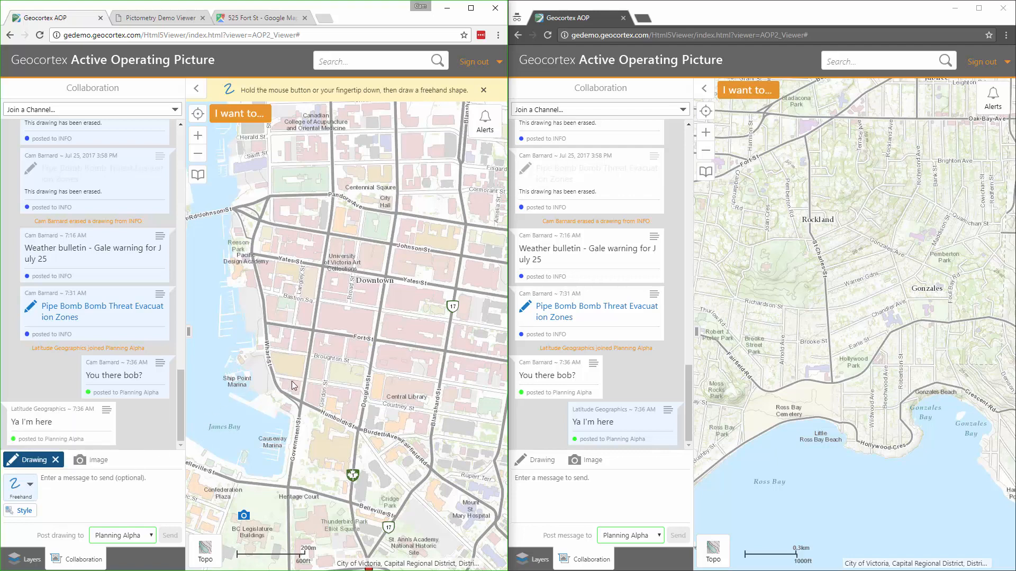
drag(291, 399, 271, 395)
text(Any activity in this zone?)
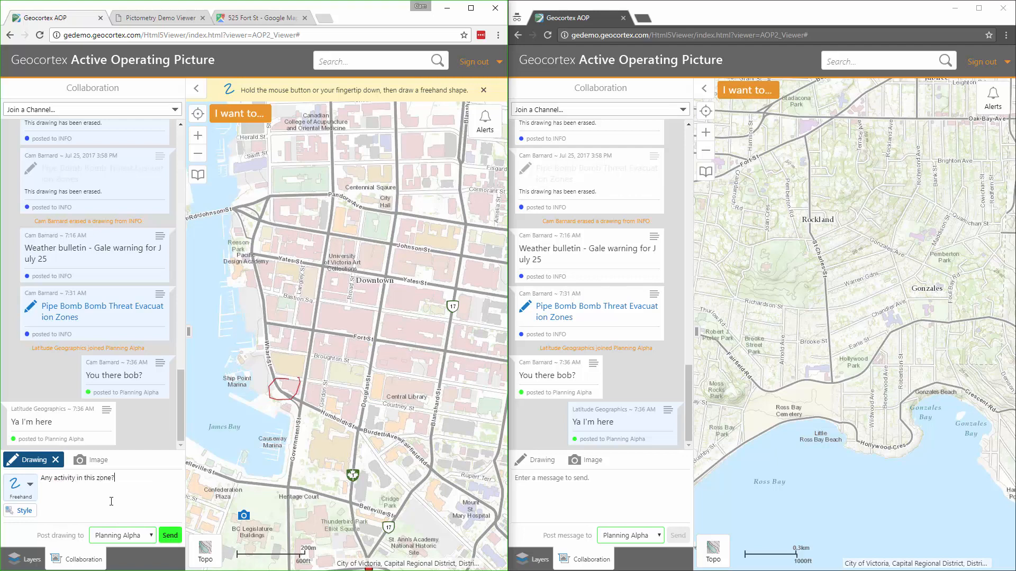
click(169, 535)
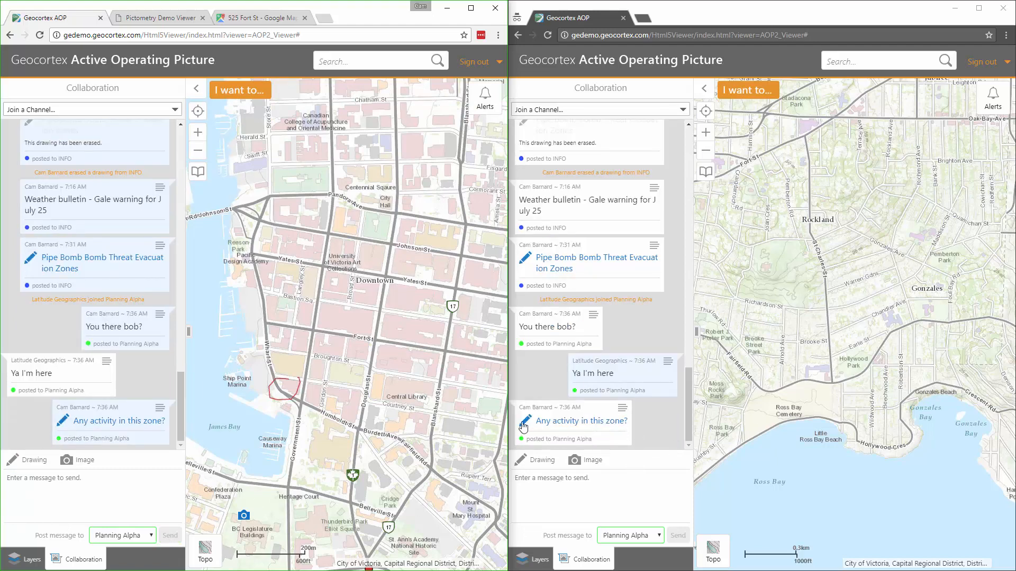
Zoom the second session's map to the shared drawing and reply "No nothing I've seen." in Planning Alpha
click(572, 422)
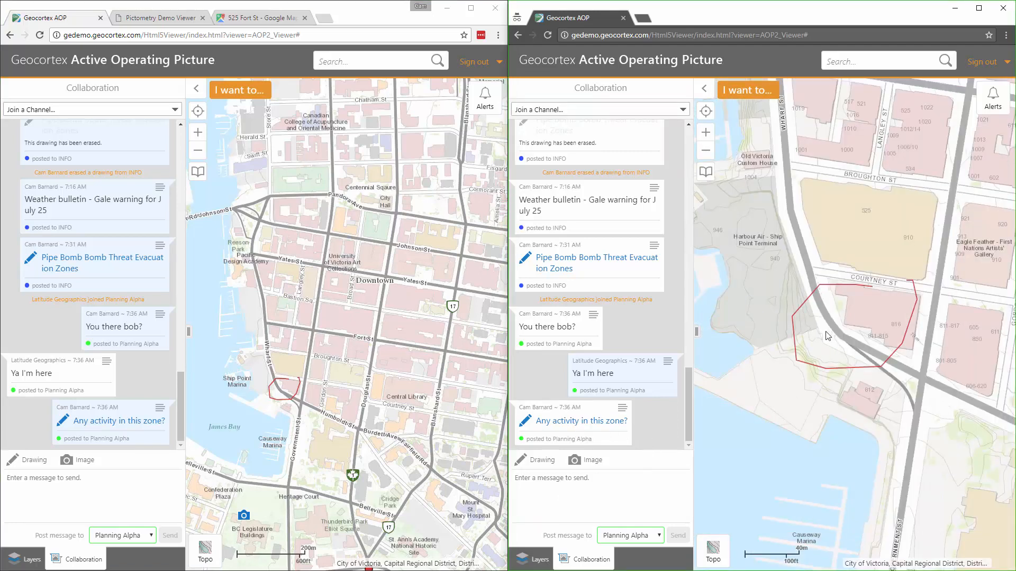
click(537, 493)
text(No nothing I've seen.)
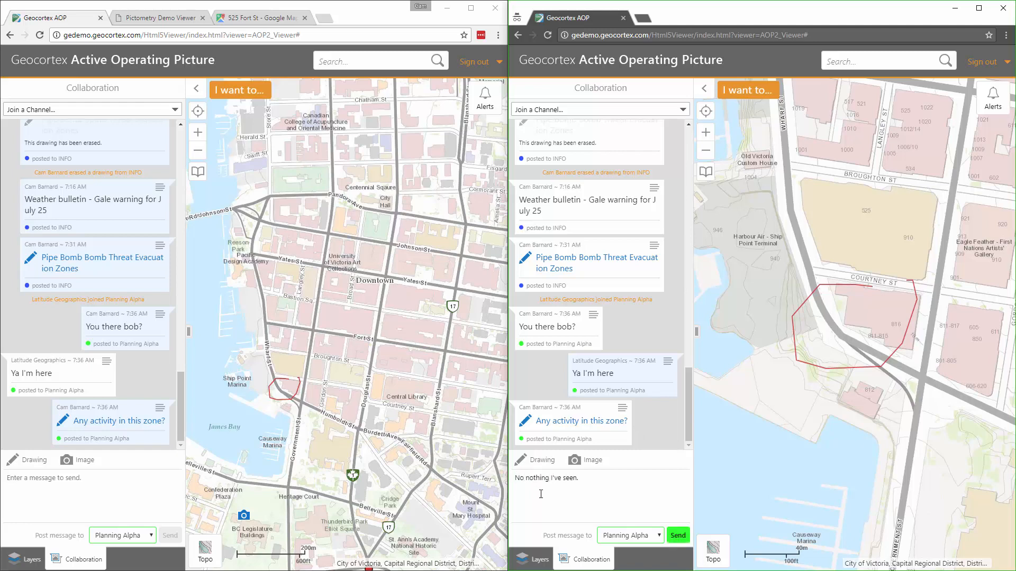
click(678, 535)
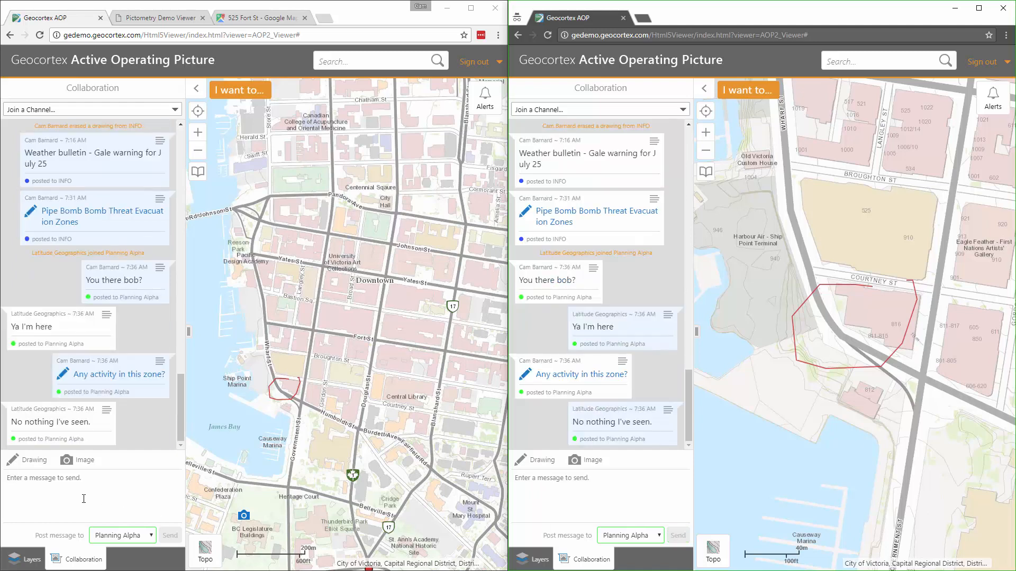
Post "Keep an eye out." to Planning Alpha from the first session
click(76, 484)
text(Keep an eye out.)
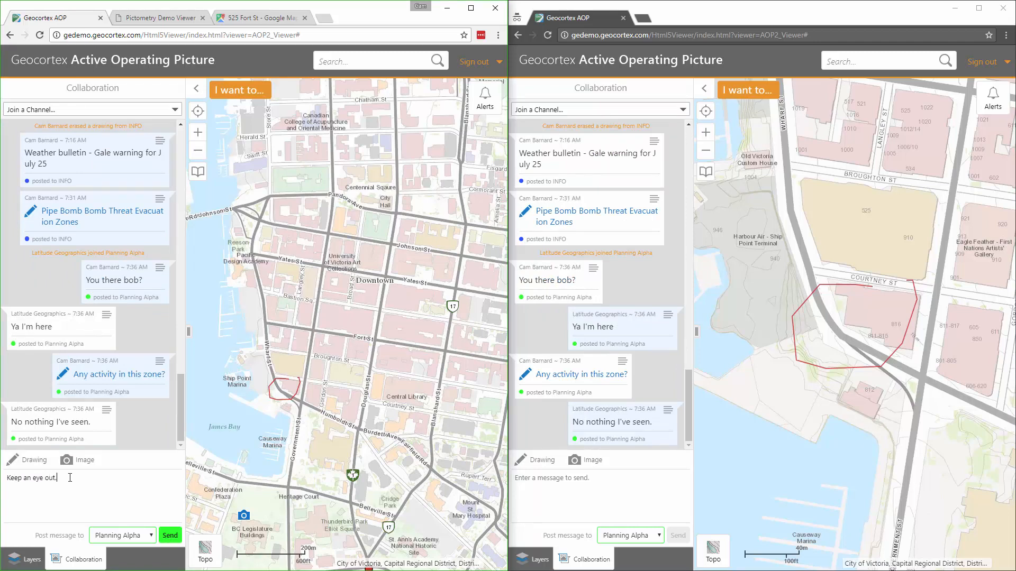
click(170, 535)
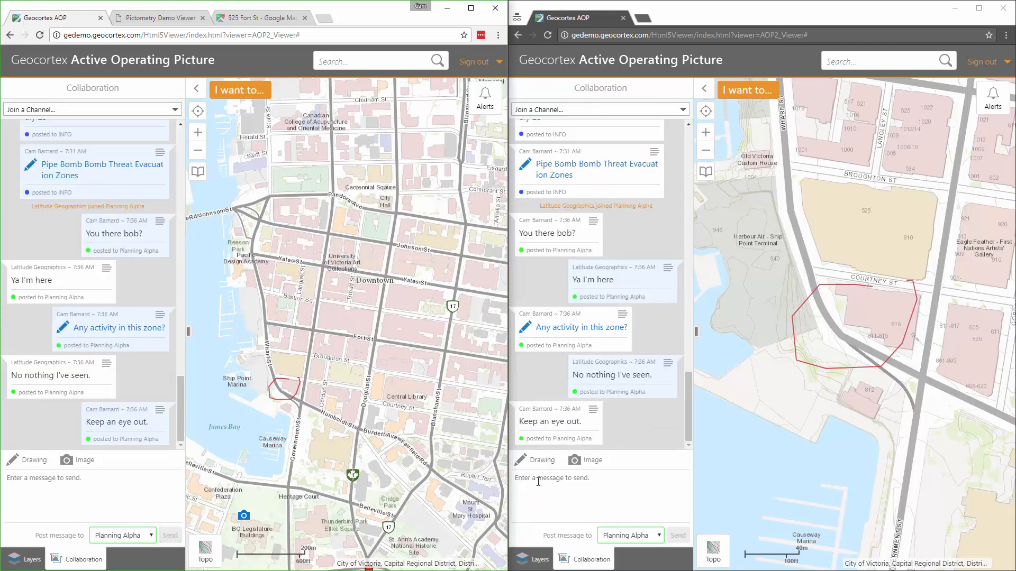
In the second session, prepare an image post reading "I do see flames, better notify ems" with the fire photo from C:\Outbox\Sample Pictures
click(595, 465)
text(I)
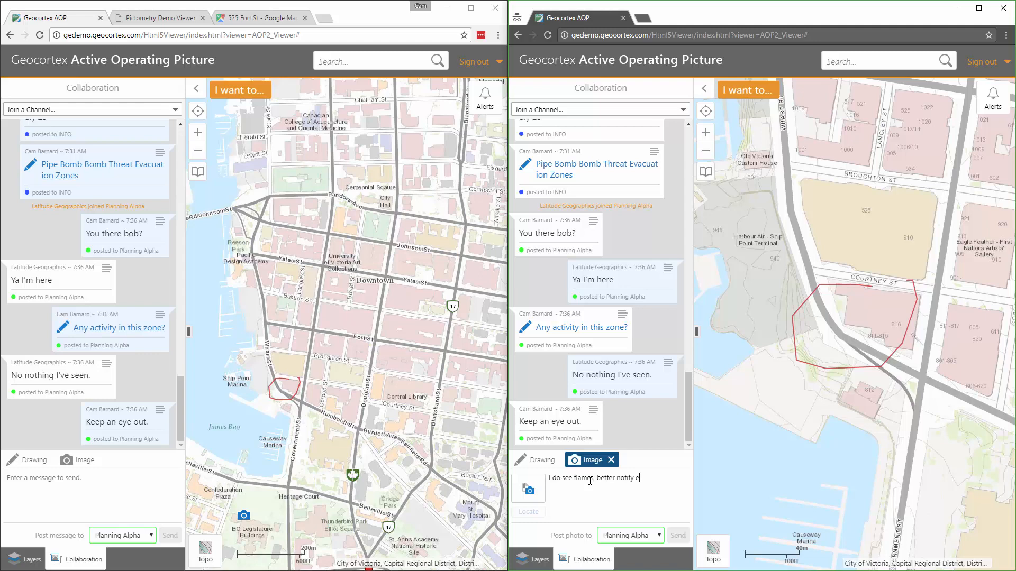
click(528, 489)
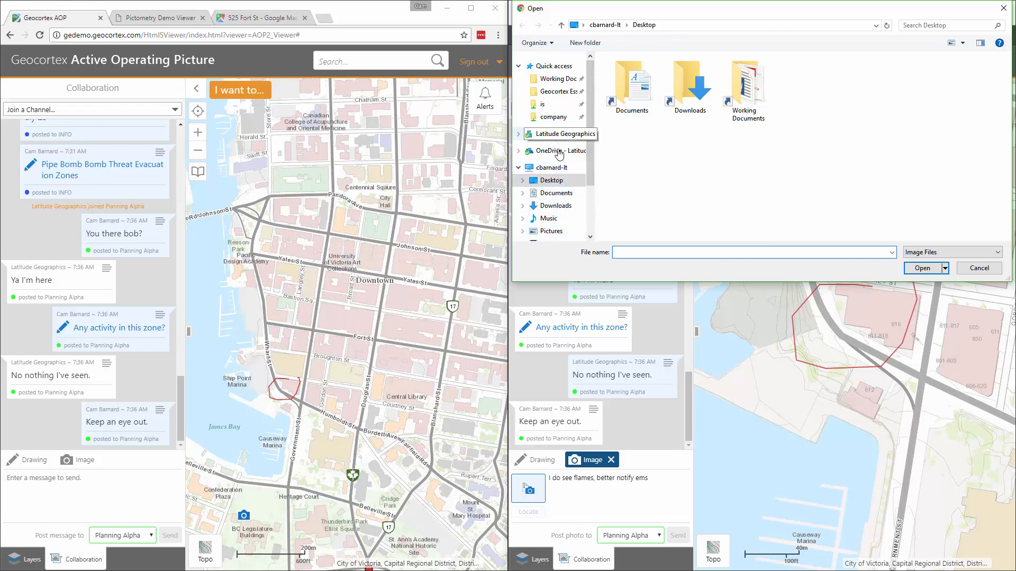
scroll(558, 183, down, 1)
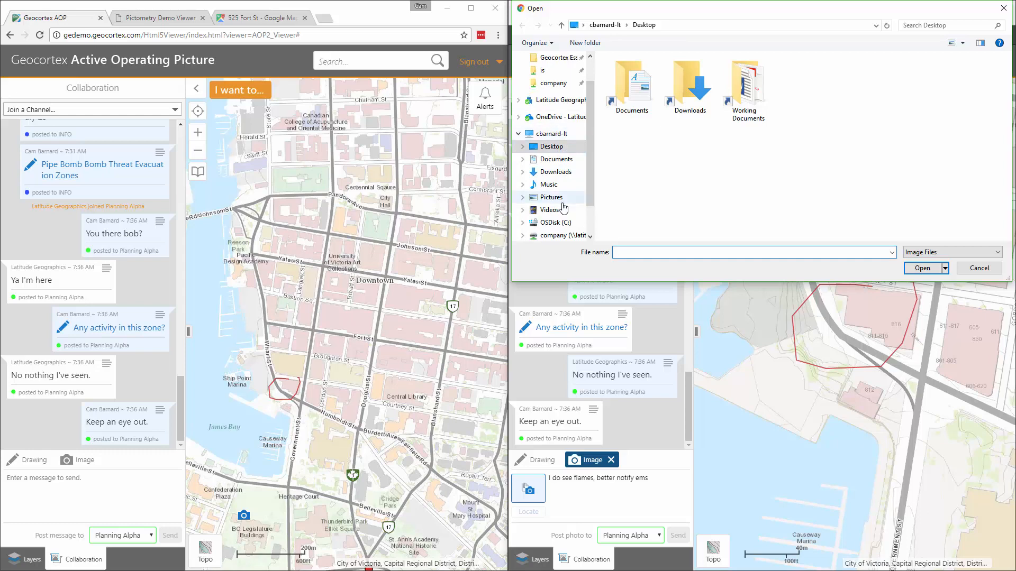
click(551, 223)
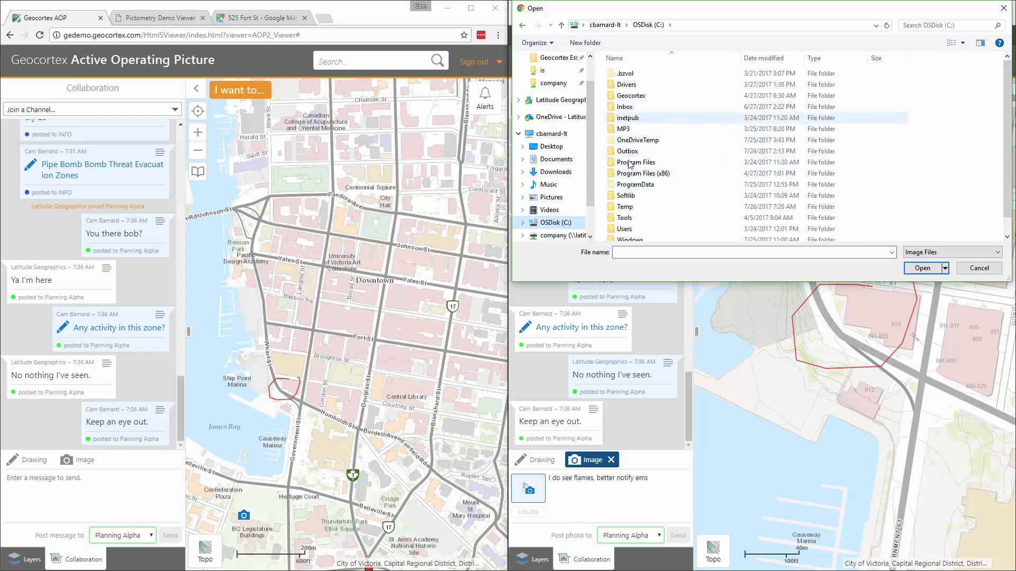
scroll(634, 203, down, 1)
click(635, 137)
double_click(635, 136)
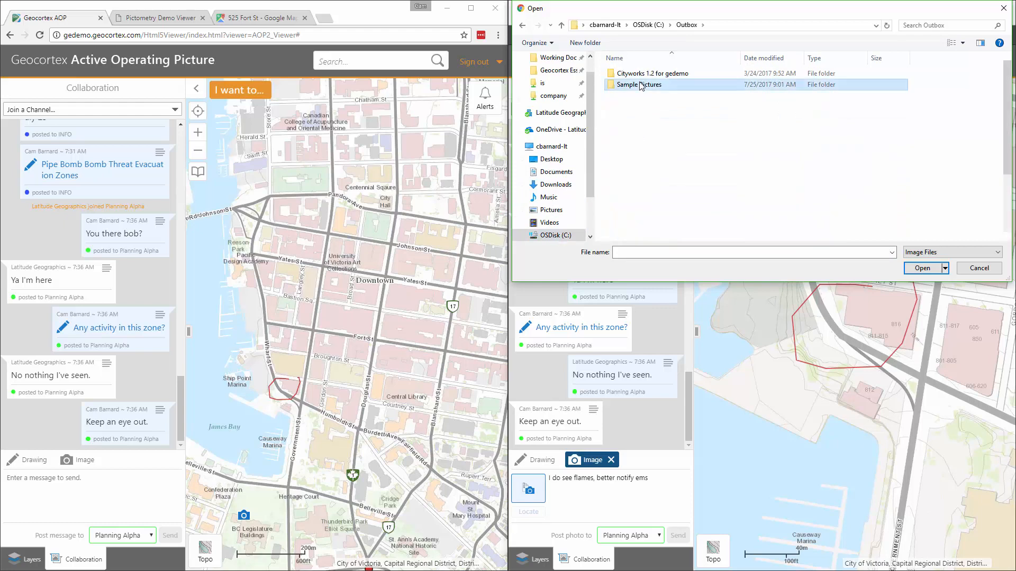
double_click(637, 85)
click(743, 92)
double_click(744, 92)
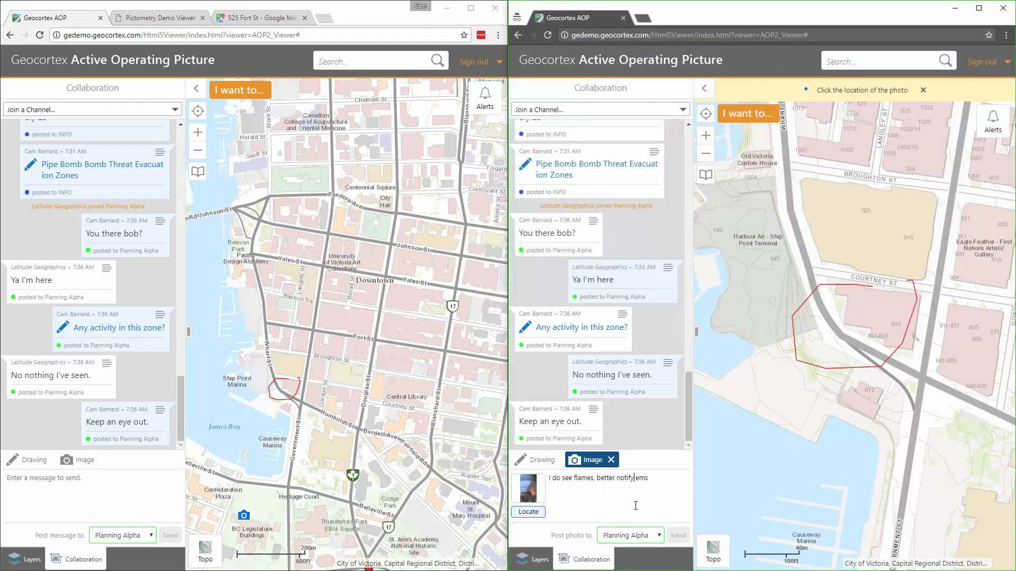
Locate the fire photo on Wharf St inside the shared drawing's outline and post it to Planning Alpha from the second session
click(528, 514)
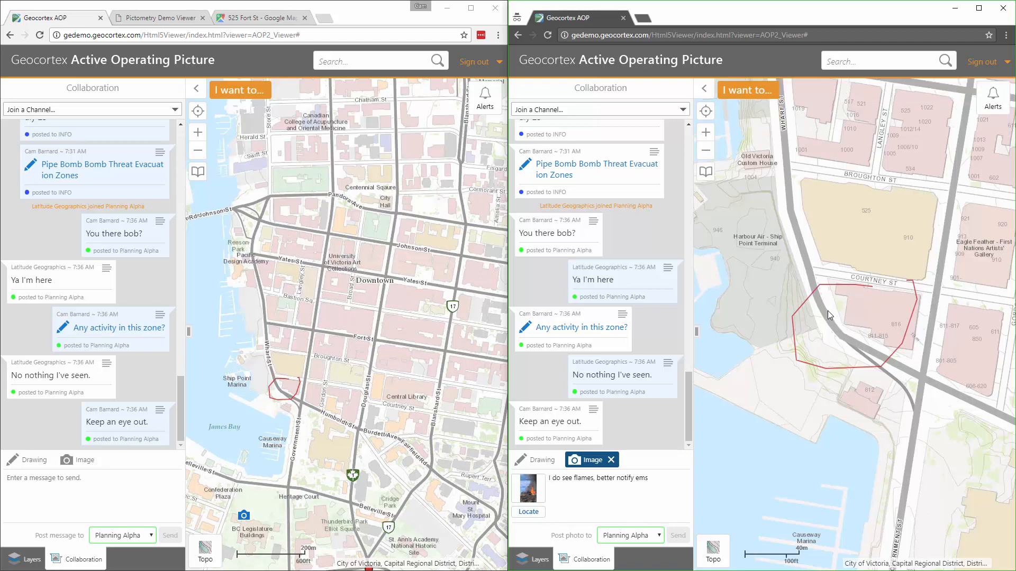
click(828, 293)
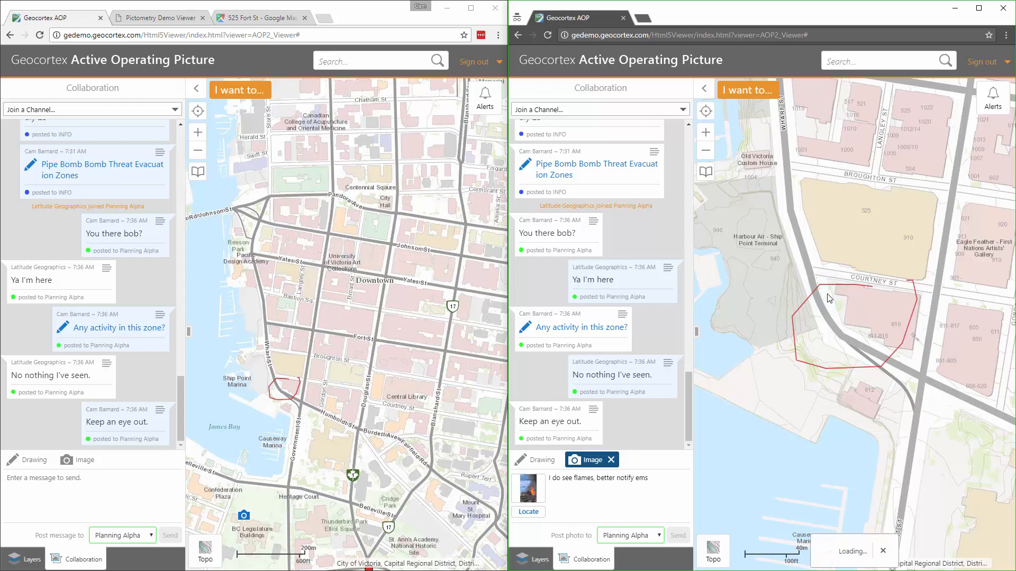
click(528, 512)
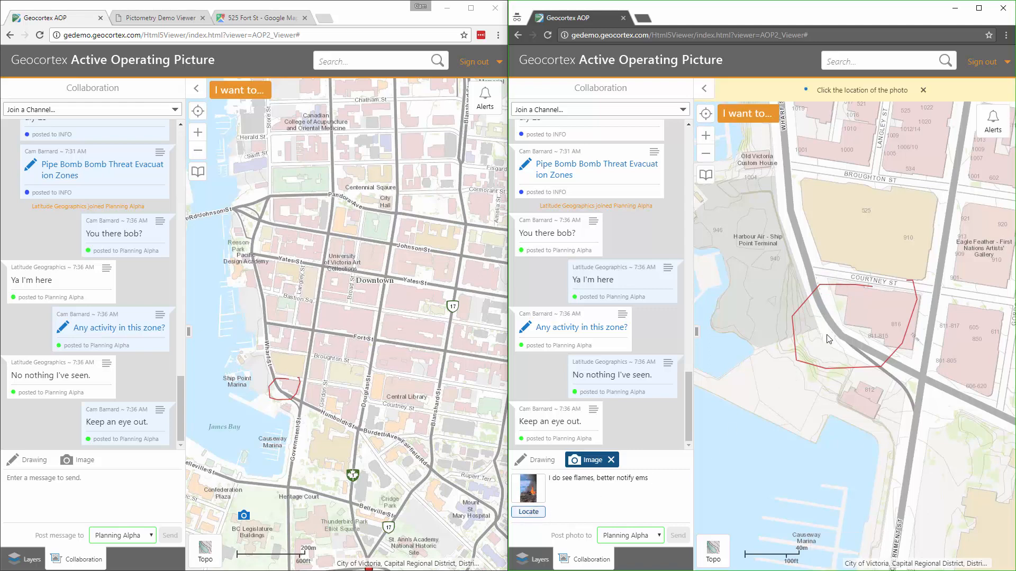
click(826, 312)
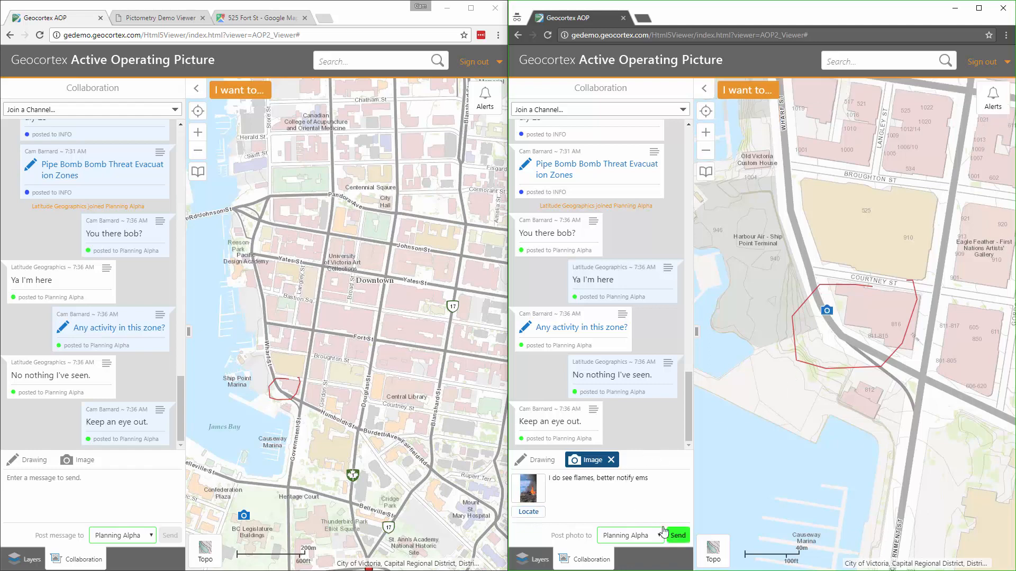
click(676, 535)
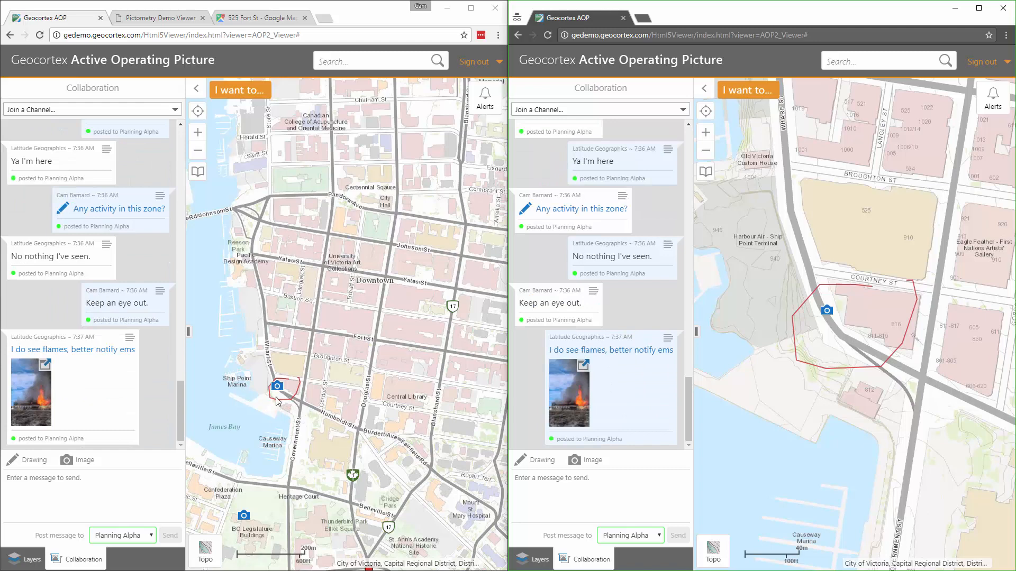
In the first session, start a drawing post and examine the available drawing tools and the point marker's style options
click(36, 463)
click(30, 483)
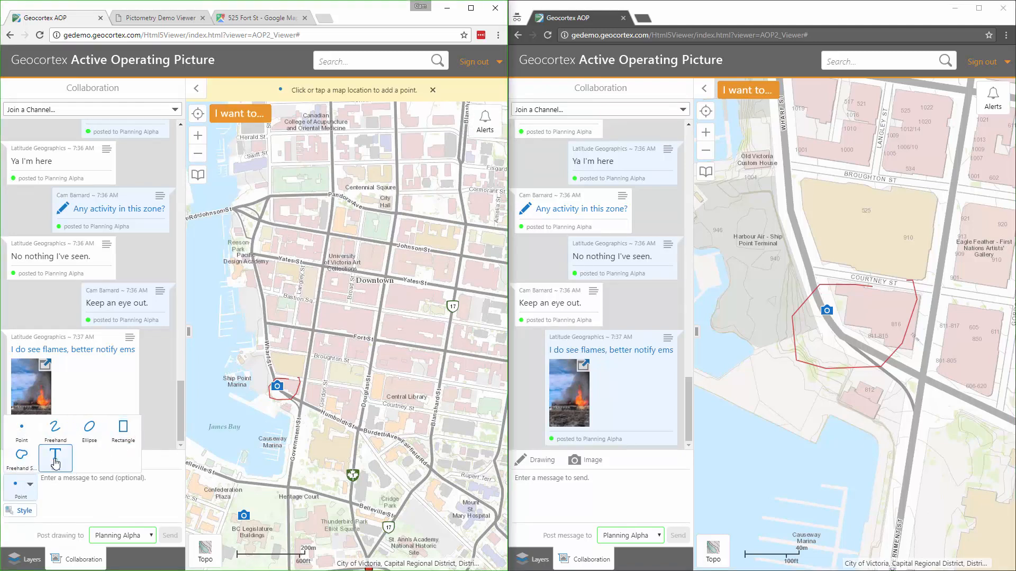
click(78, 502)
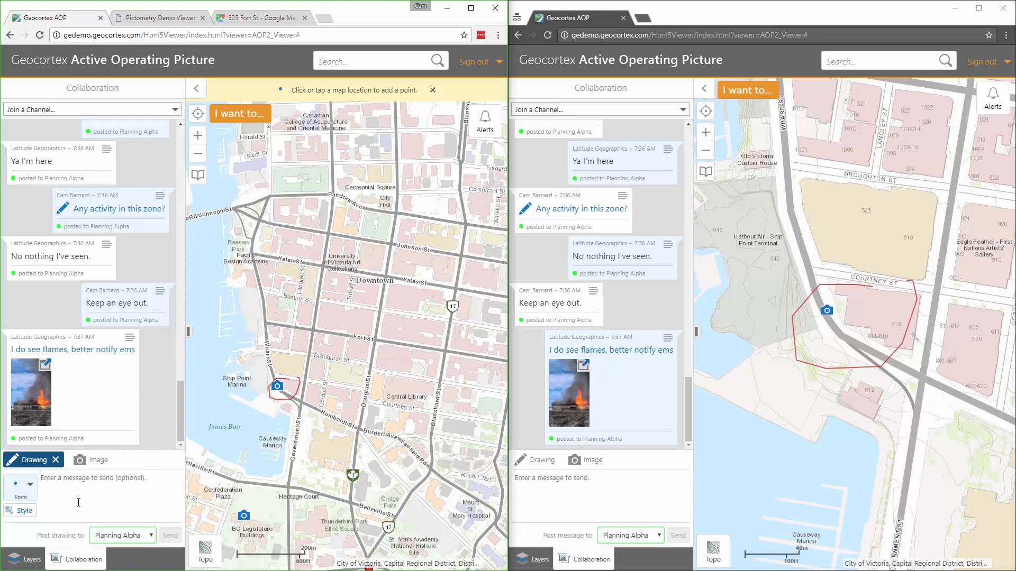
click(22, 511)
click(62, 137)
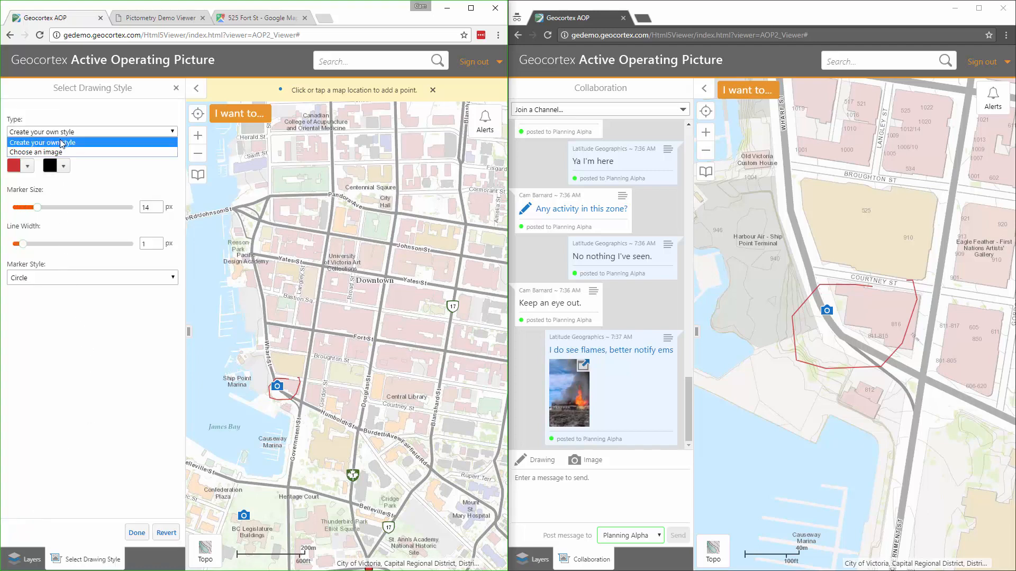
click(70, 139)
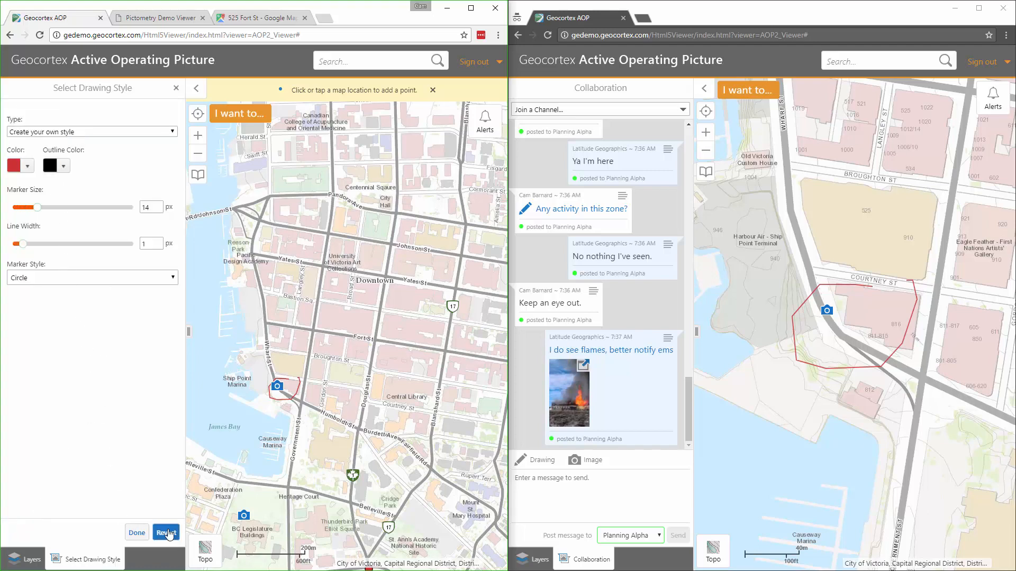
click(136, 533)
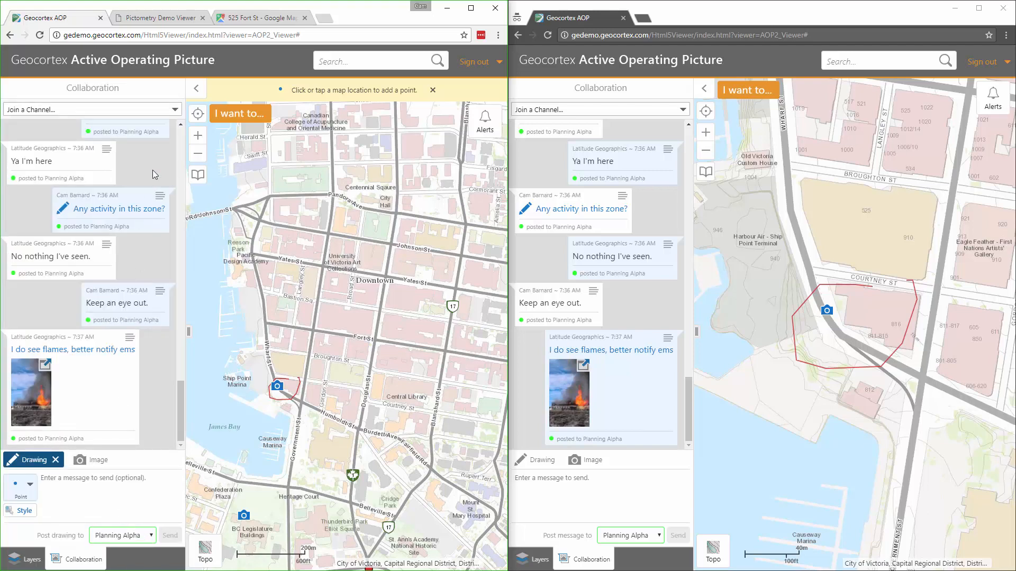
Examine the Planning Alpha channel's details, active members and editable permission settings in the first session
click(172, 112)
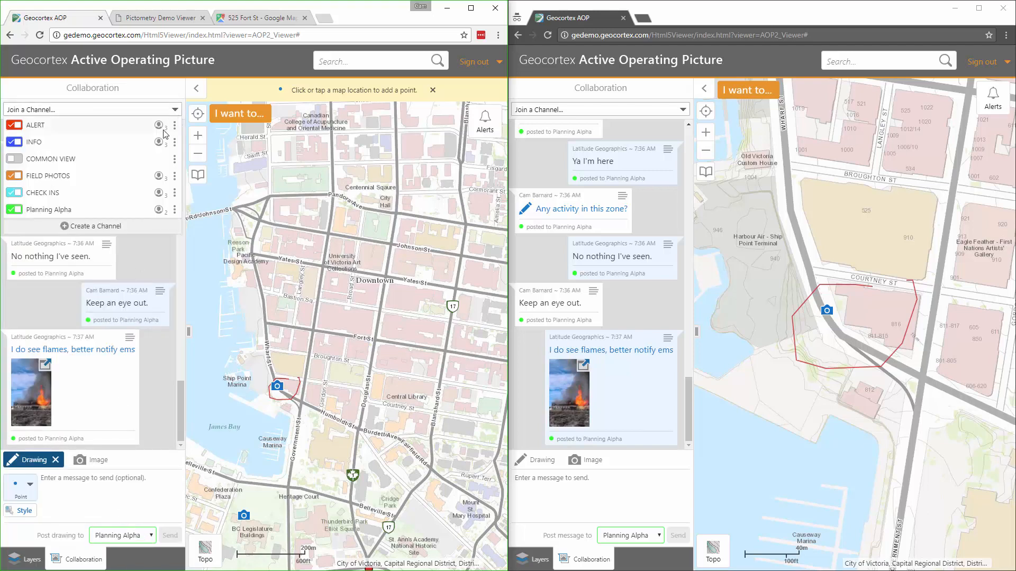
click(175, 211)
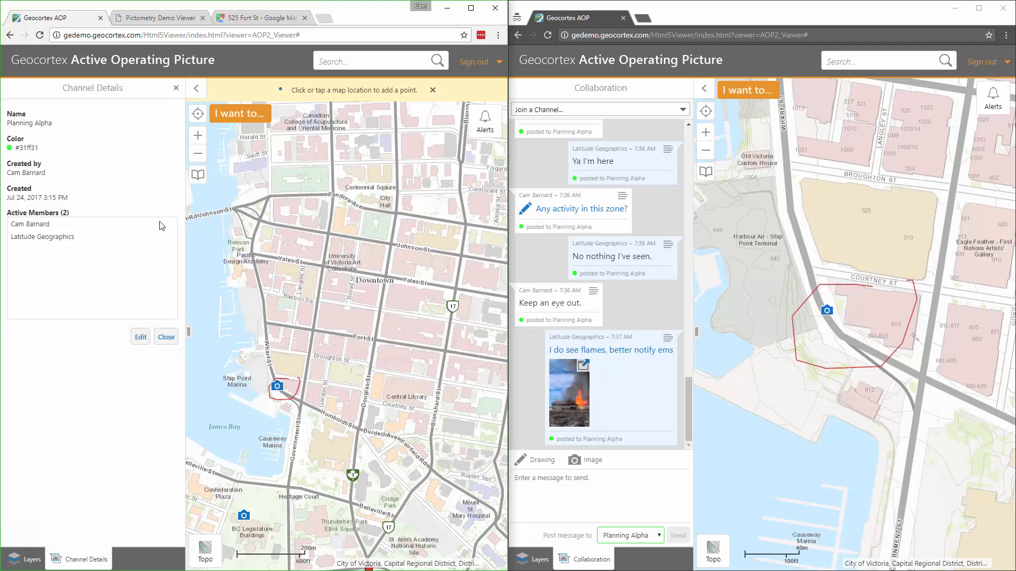
click(141, 339)
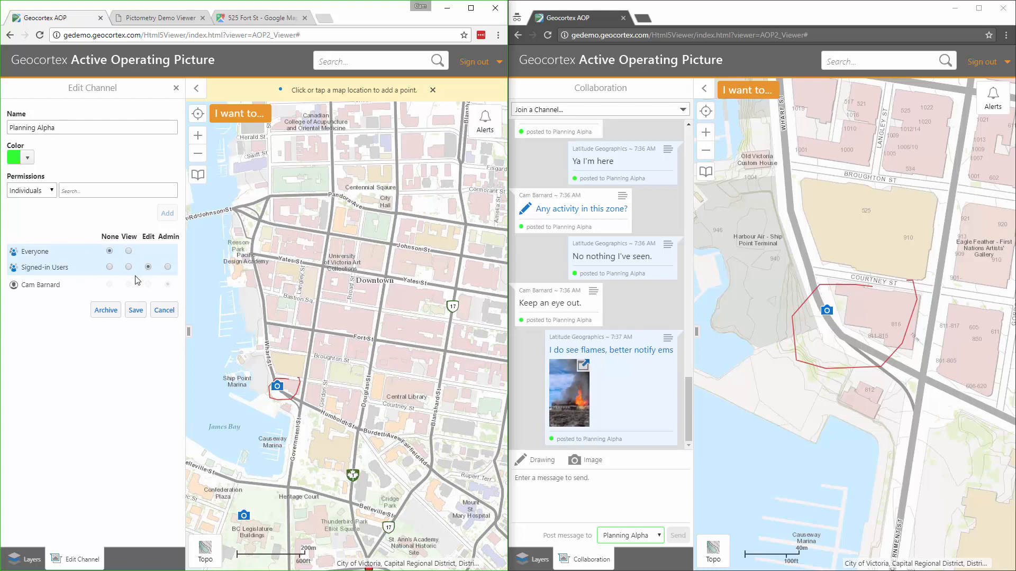
click(136, 310)
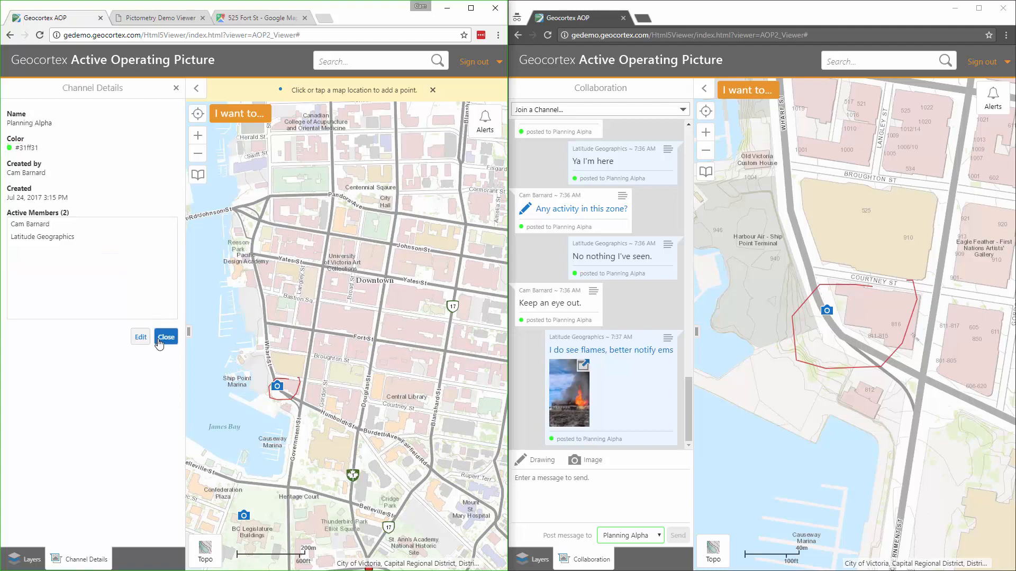
click(164, 339)
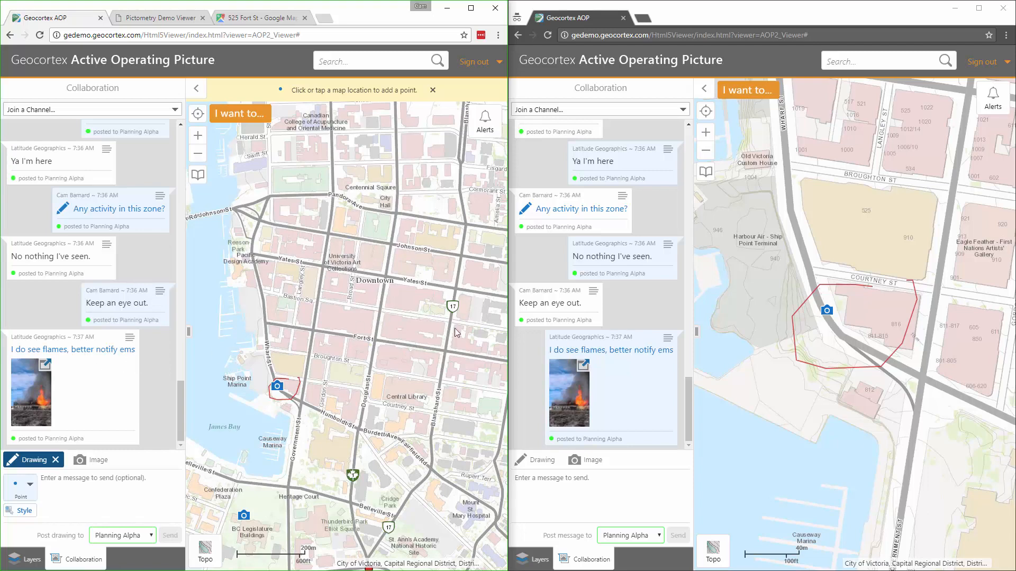
Start a field photo submission in the second session with kidgas.jpg attached and proceed to choosing its location
click(748, 97)
click(749, 97)
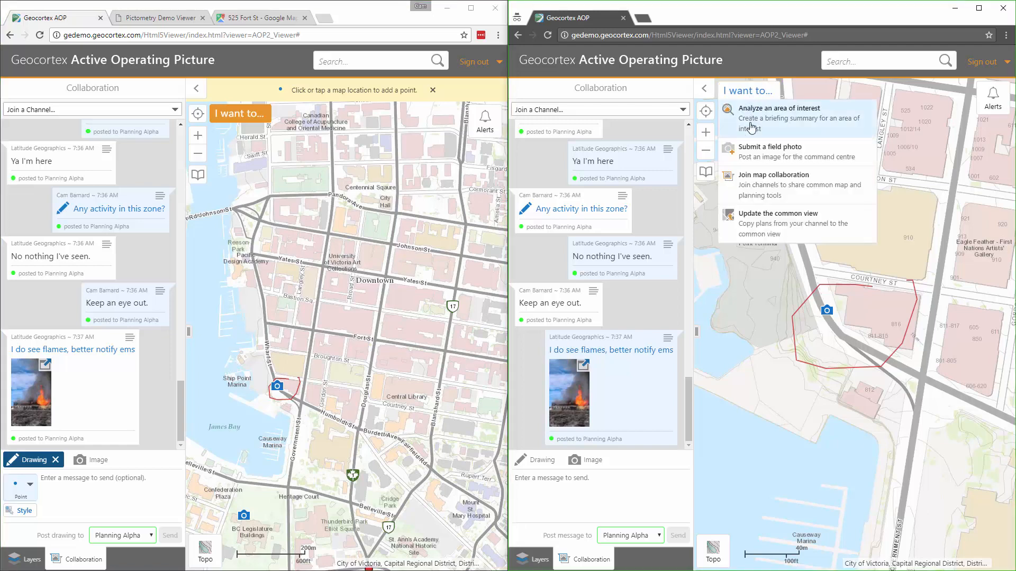
click(755, 154)
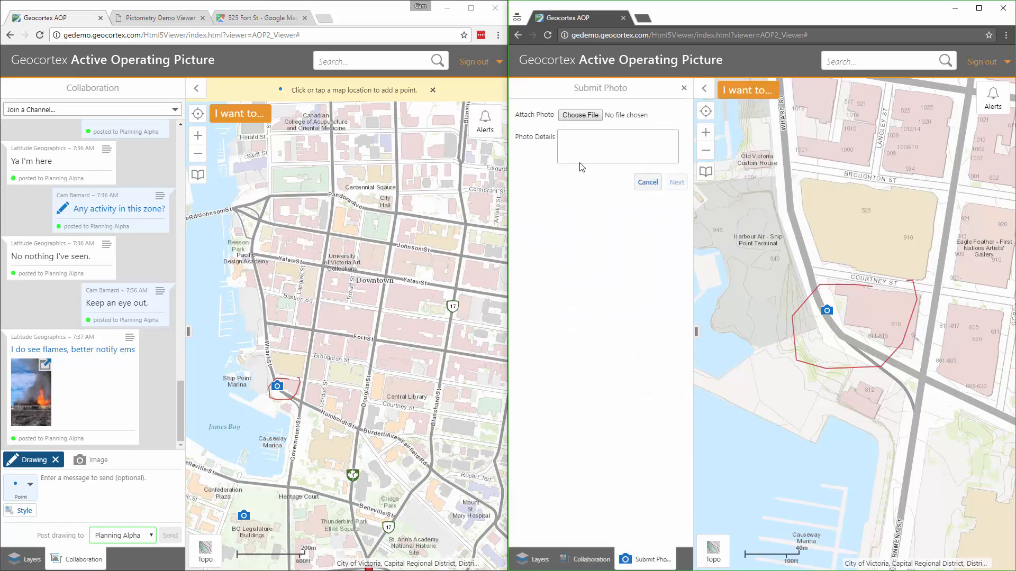
click(579, 116)
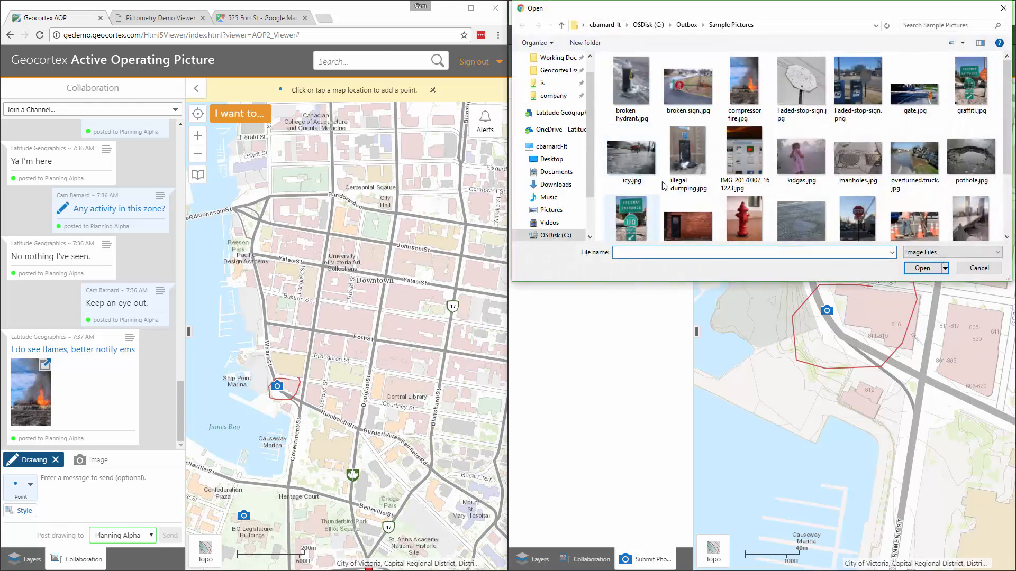
click(801, 150)
click(922, 268)
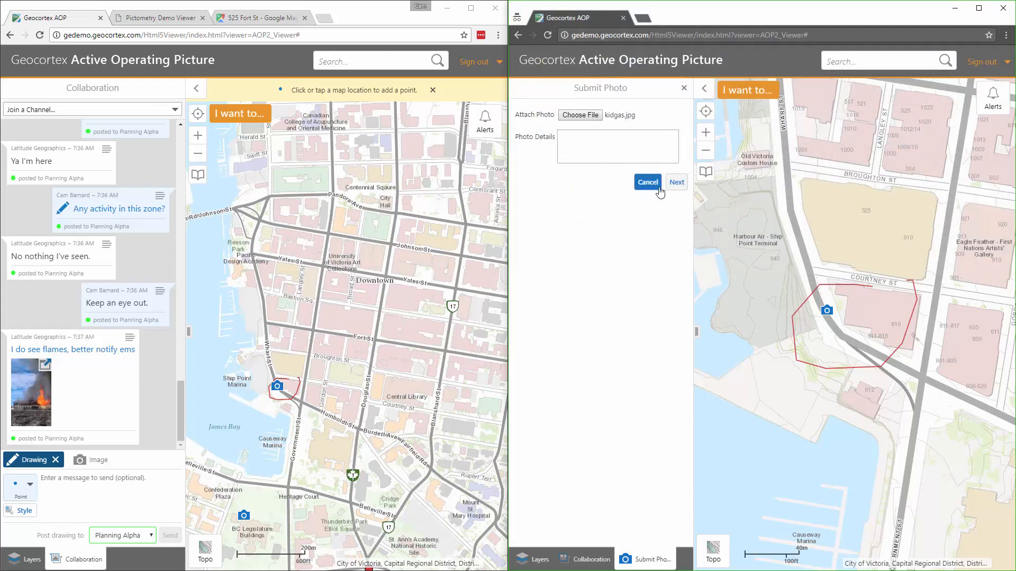
click(675, 183)
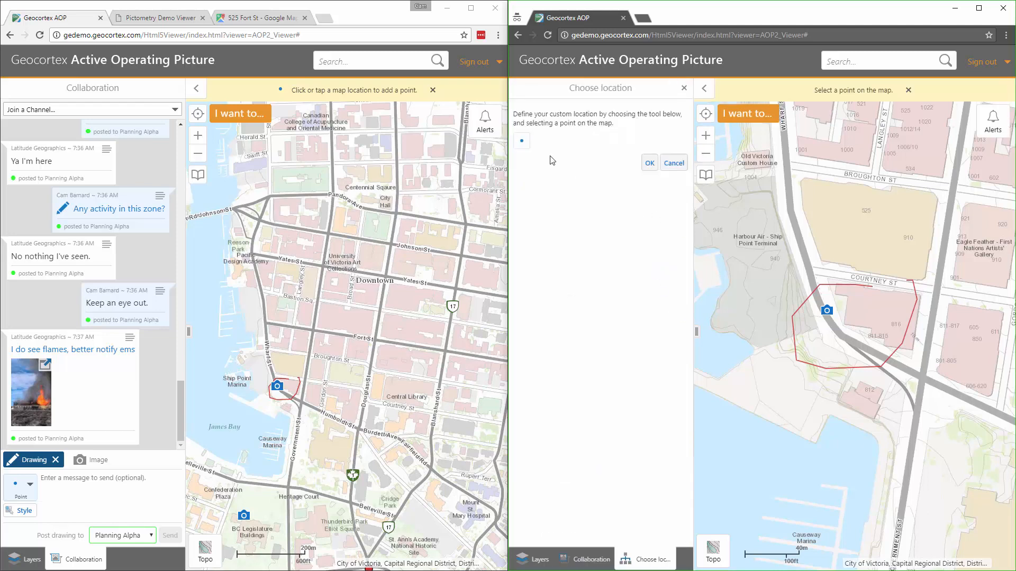
Set the field photo's location on Wharf St, north of Broughton St, and confirm it
drag(878, 186, 866, 343)
click(792, 320)
click(649, 163)
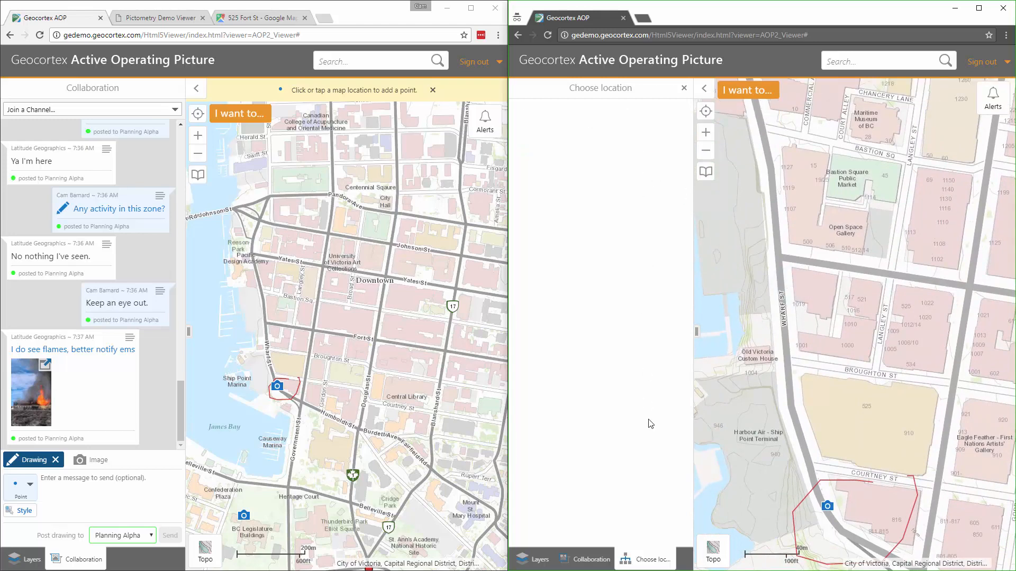